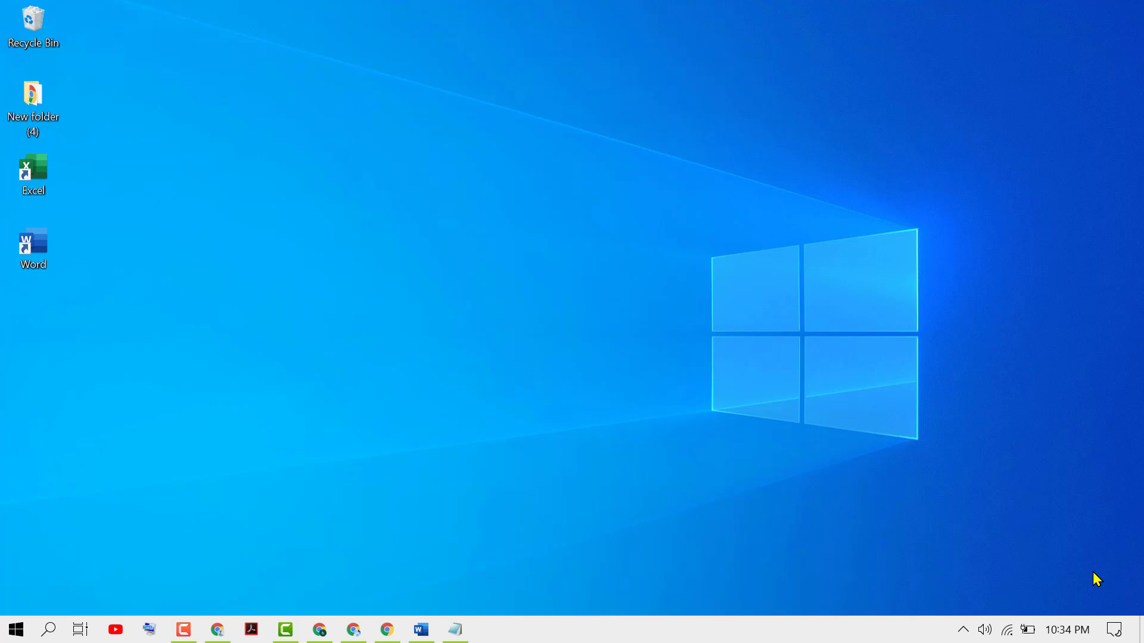
Open the Action Center from the taskbar to review the existing quick-action tiles.
click(1114, 631)
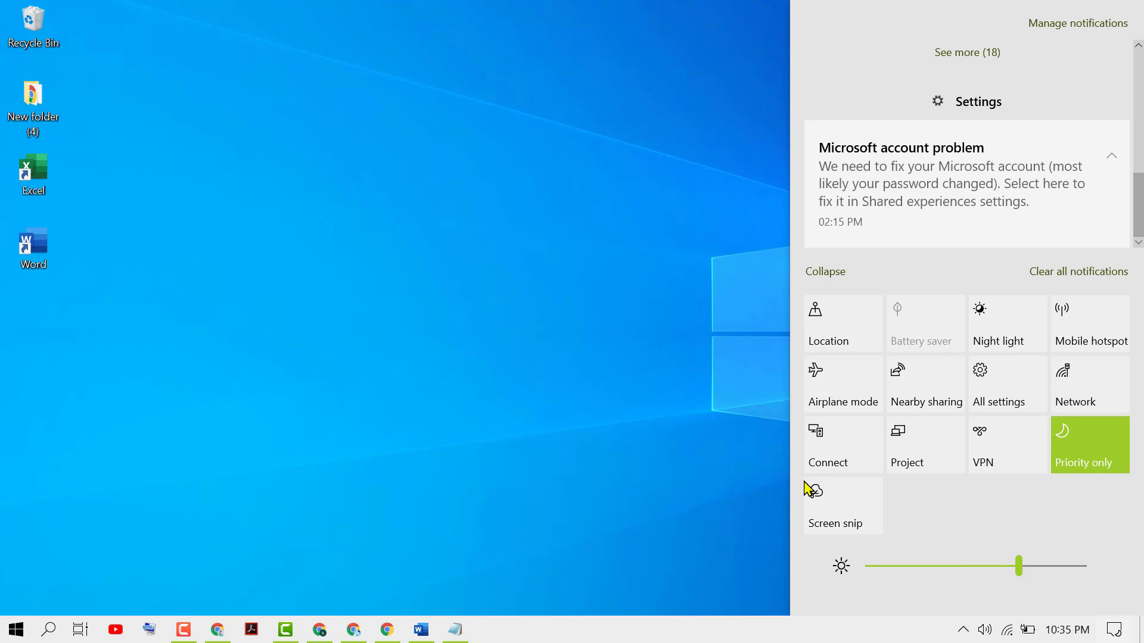
Search Windows for 'noti' and open the Notifications & actions settings result.
click(49, 631)
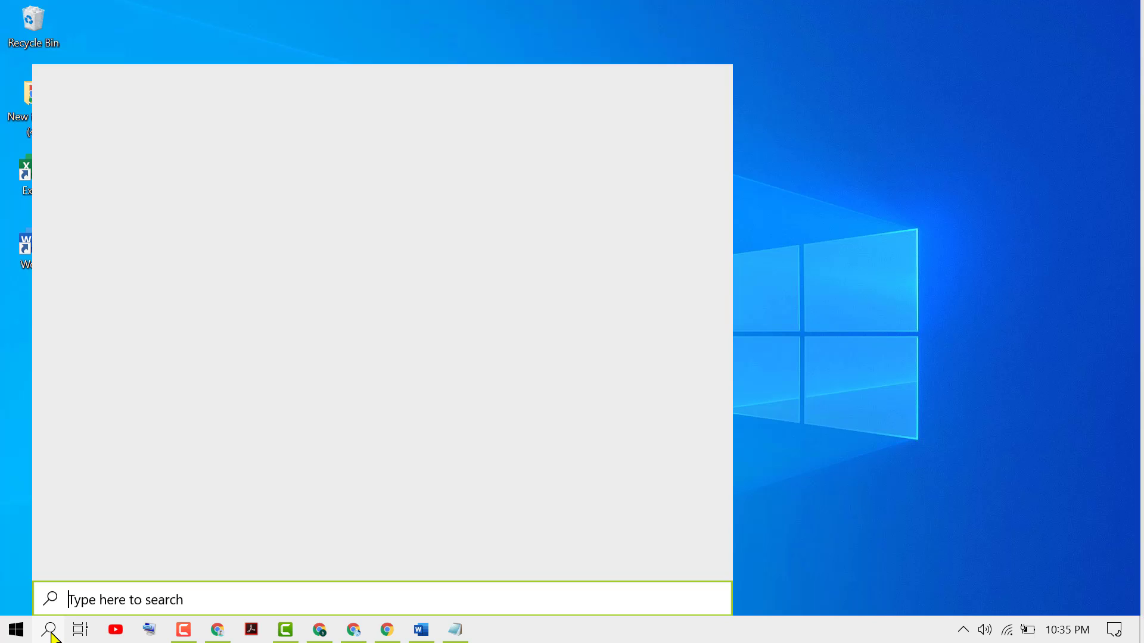
text(n)
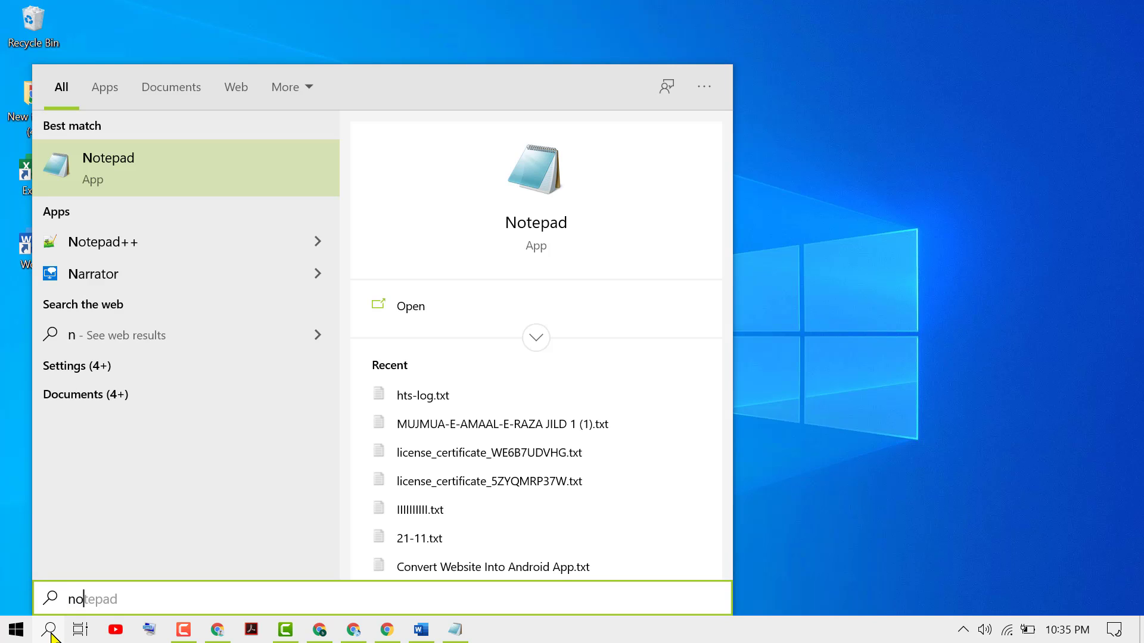
text(o)
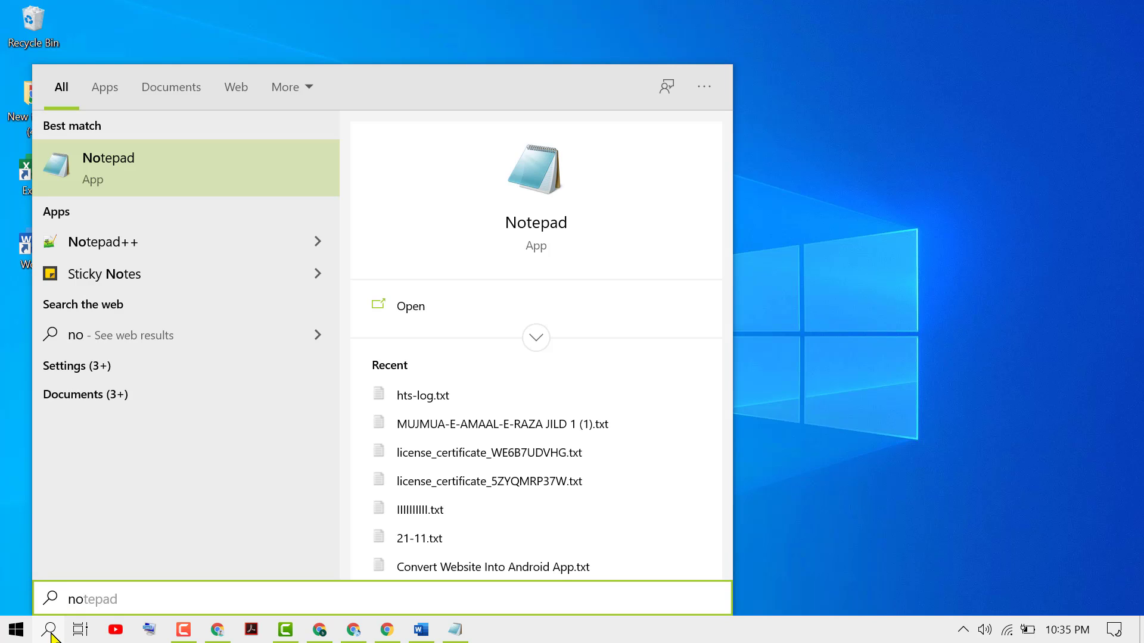
text(ti)
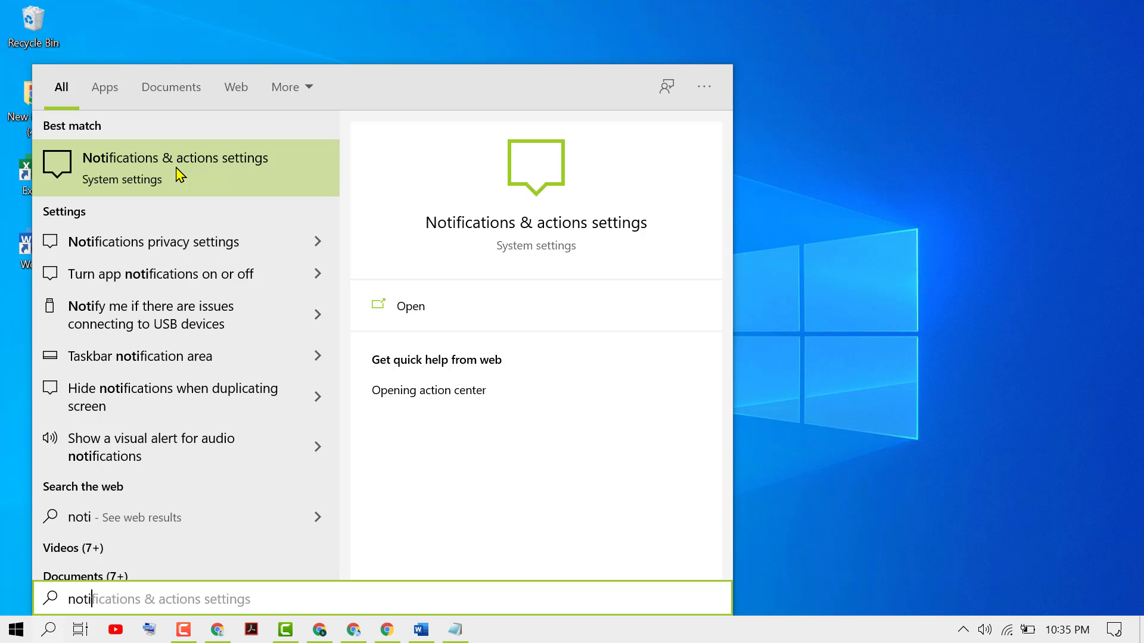
click(180, 174)
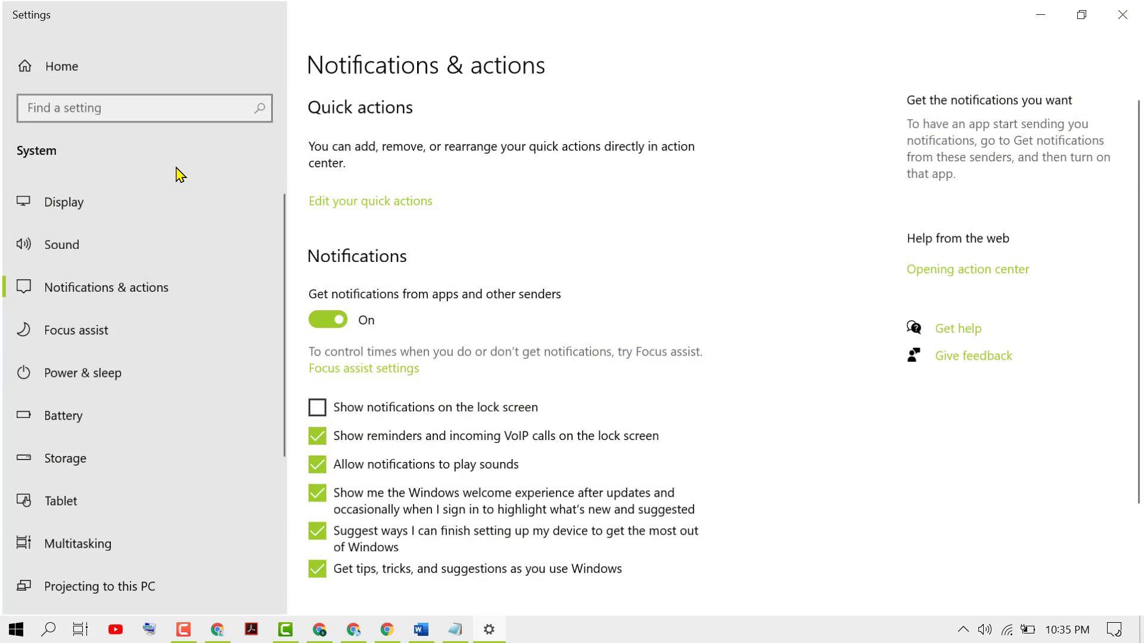
Put the Action Center quick actions into editing mode from the Settings page.
click(375, 204)
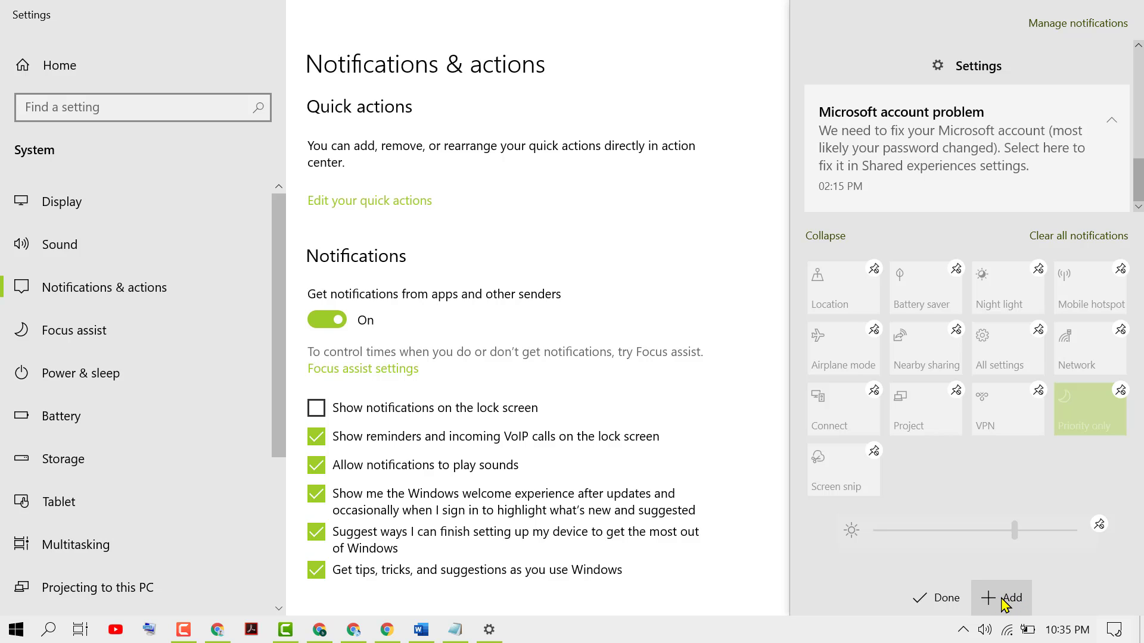
Add the Wi-Fi tile, then the Bluetooth tile, and click Done.
click(1008, 604)
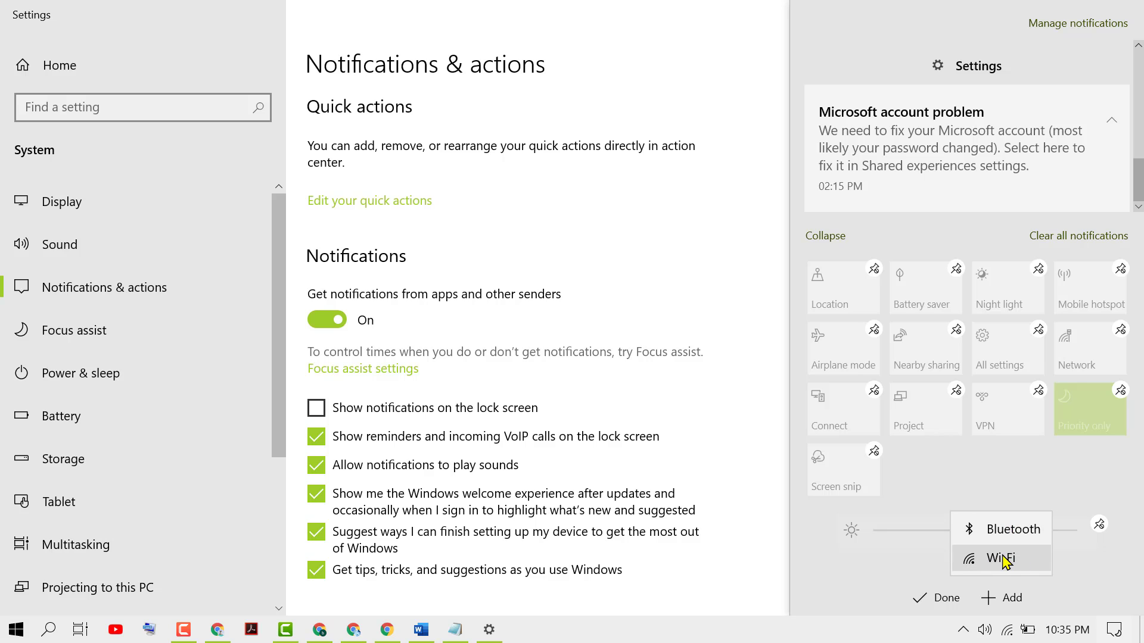
click(1007, 560)
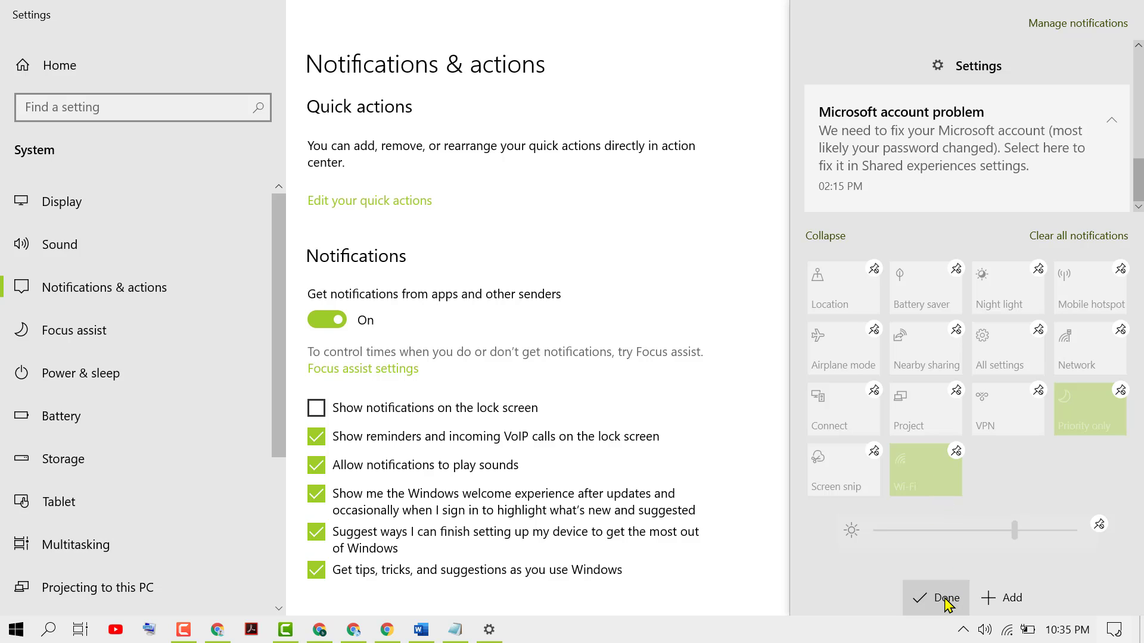
click(1001, 597)
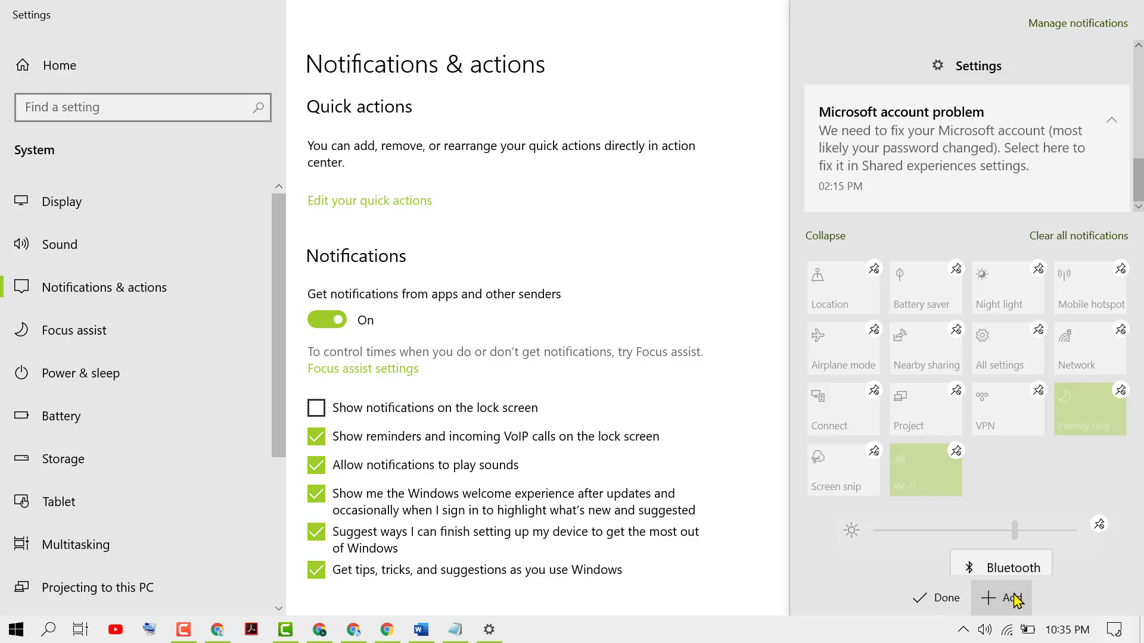
click(1010, 558)
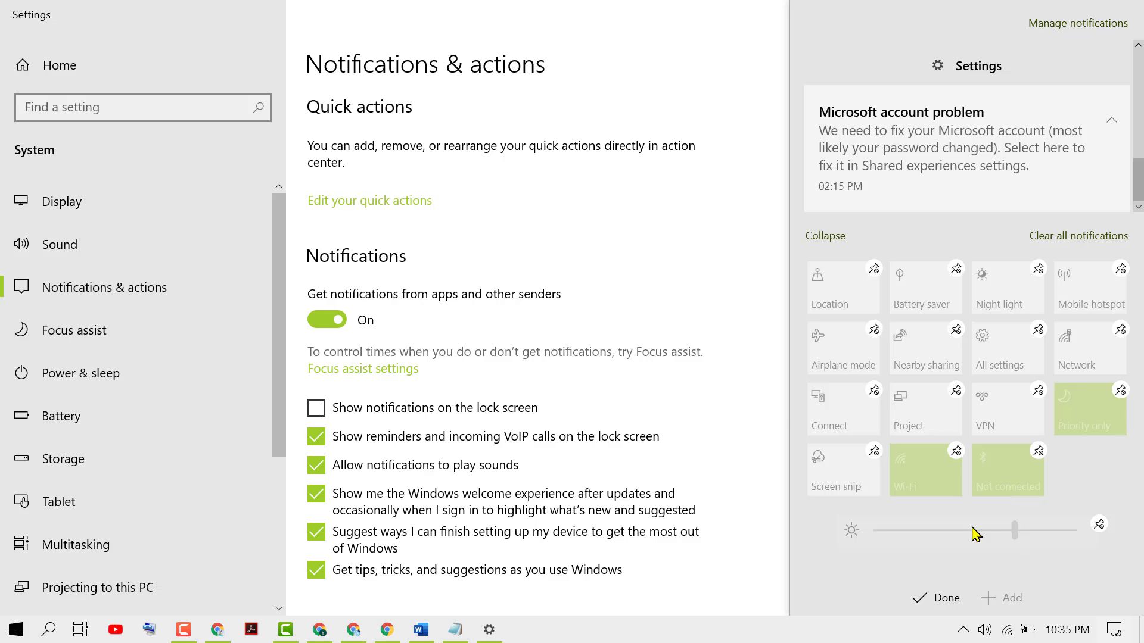
click(944, 601)
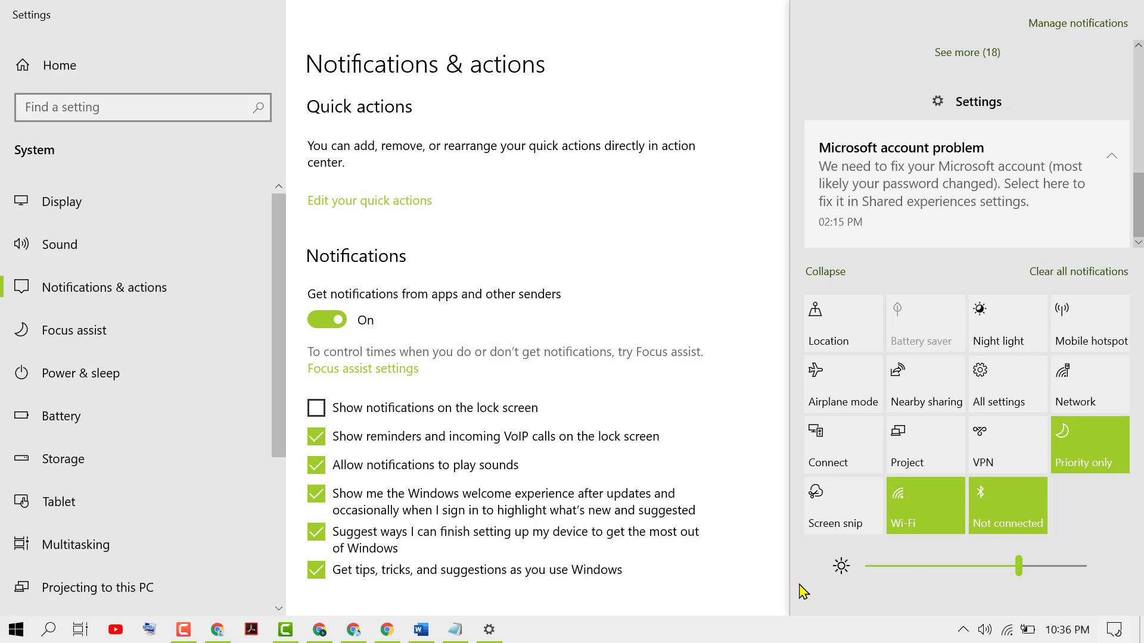
Dismiss the Action Center and close the Settings window.
click(795, 636)
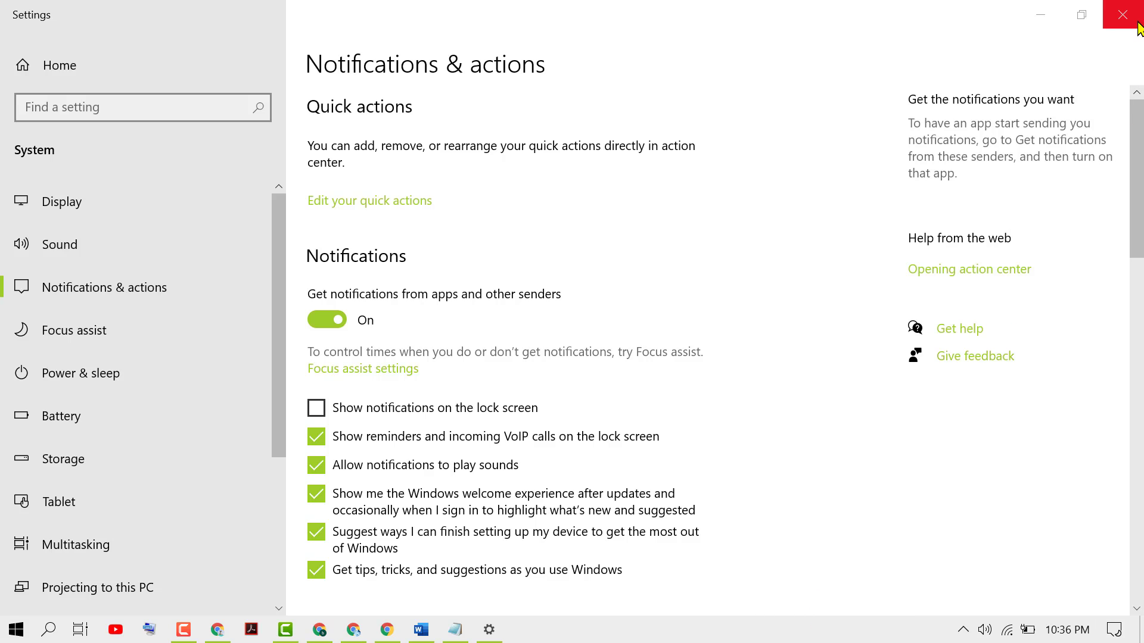
click(1125, 15)
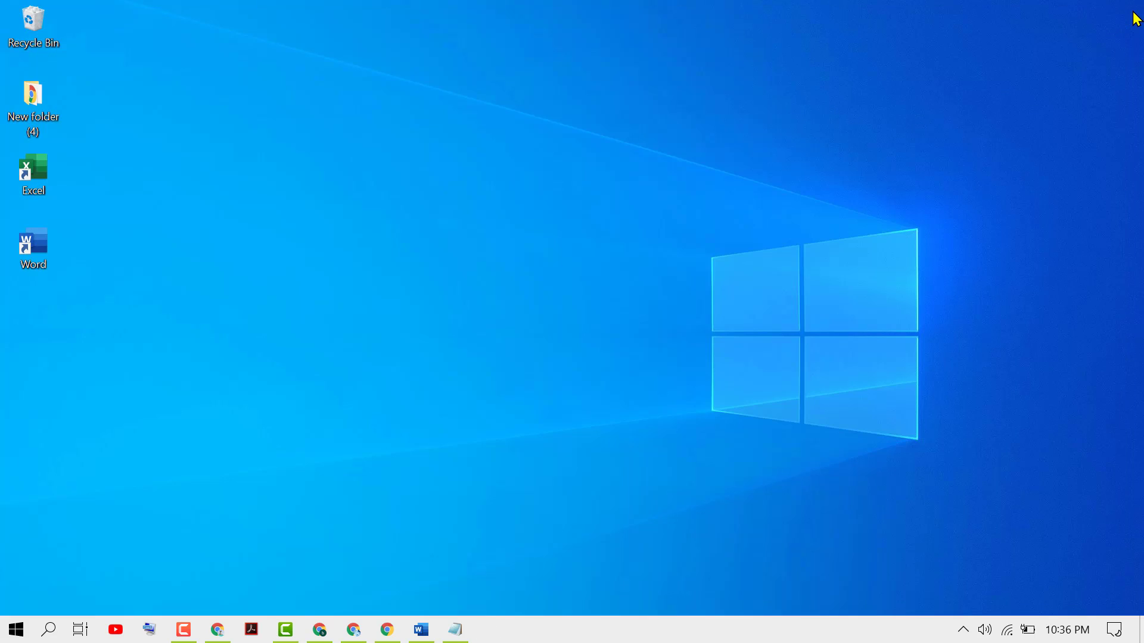